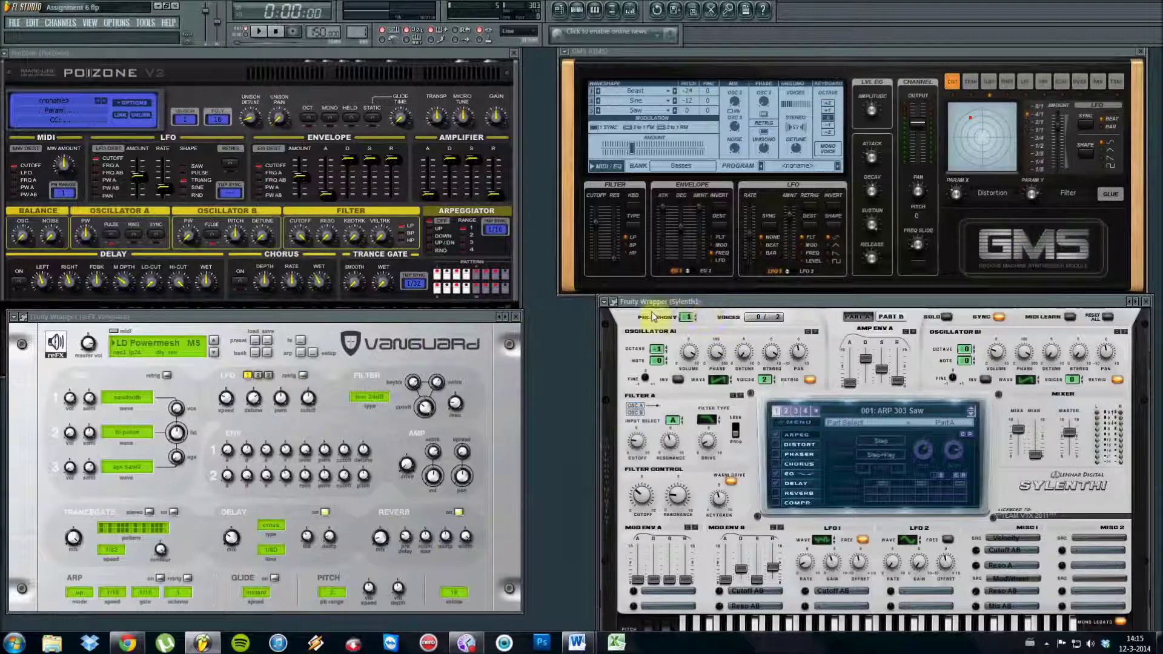
Bring Poizone to the front with its keyboard panel showing, then focus the GMS synth.
click(215, 54)
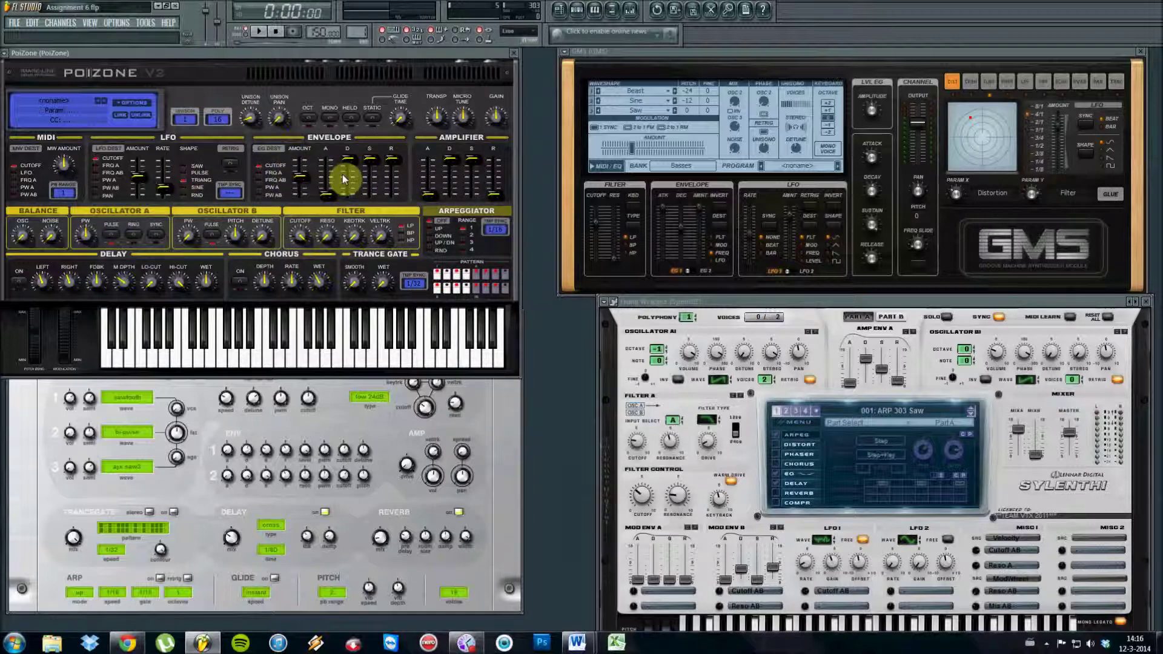
click(810, 54)
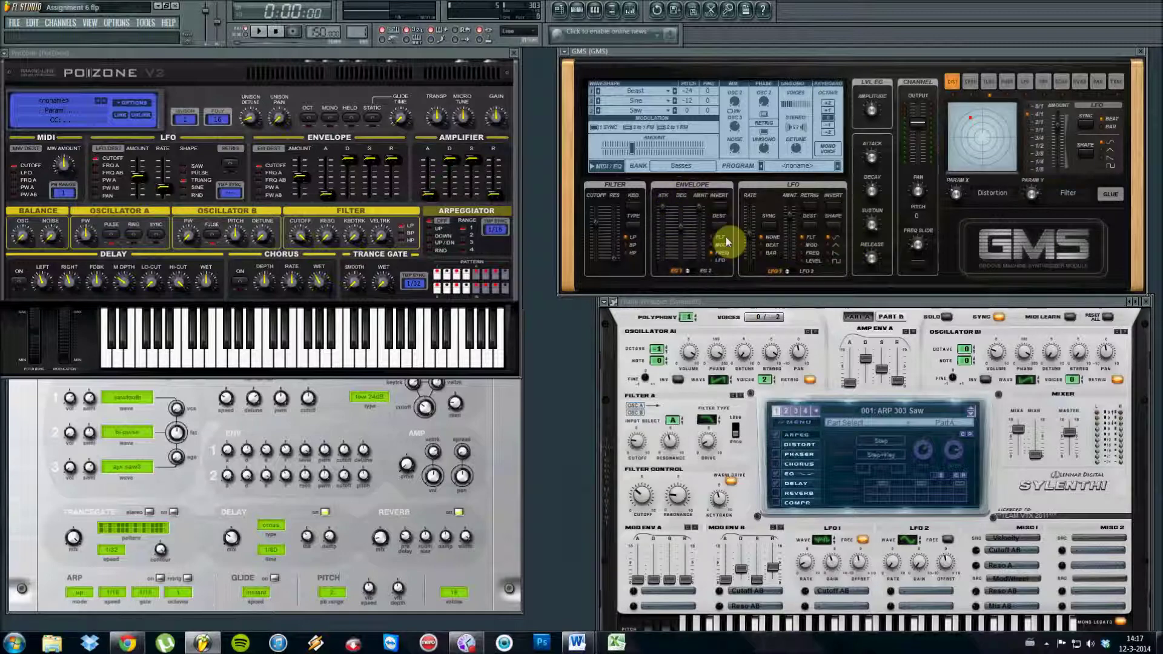
Switch GMS between EG 1 and EG 2, ending on EG 1, and check the LFO destinations.
drag(725, 239, 725, 257)
click(711, 272)
click(674, 269)
click(676, 271)
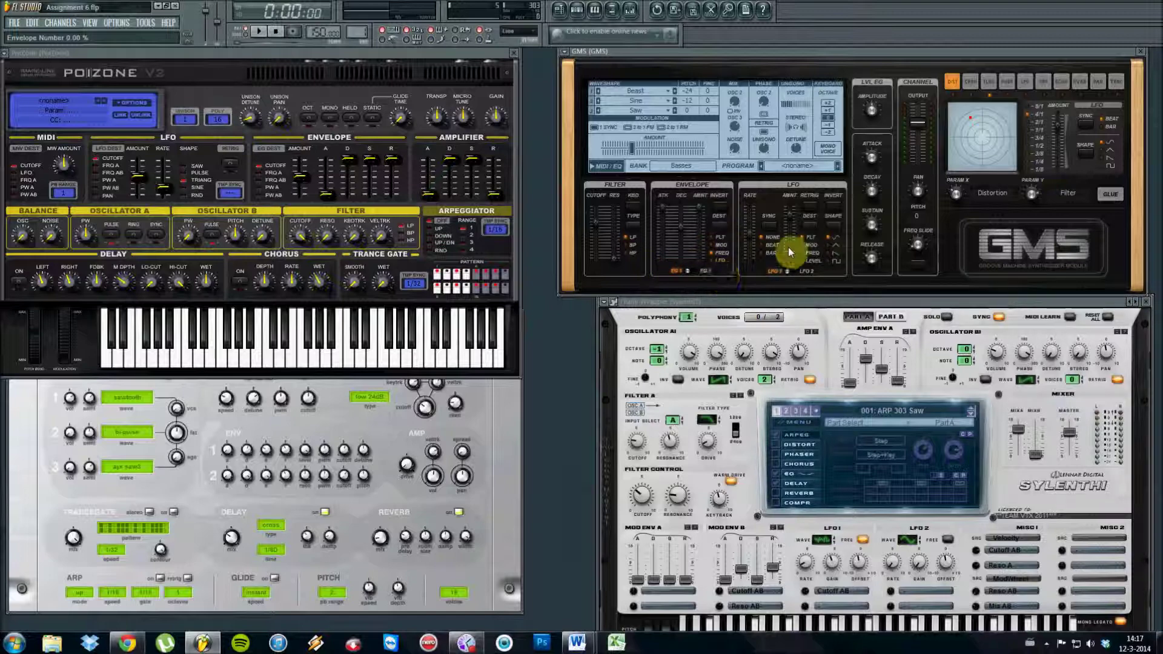
click(771, 216)
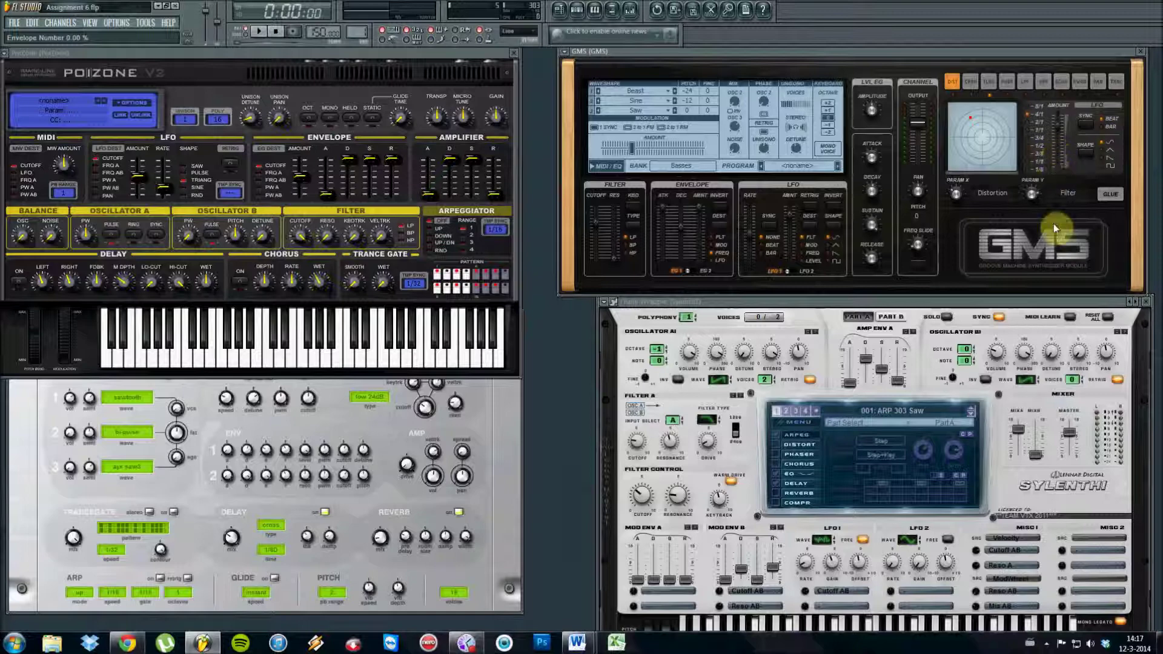
click(514, 417)
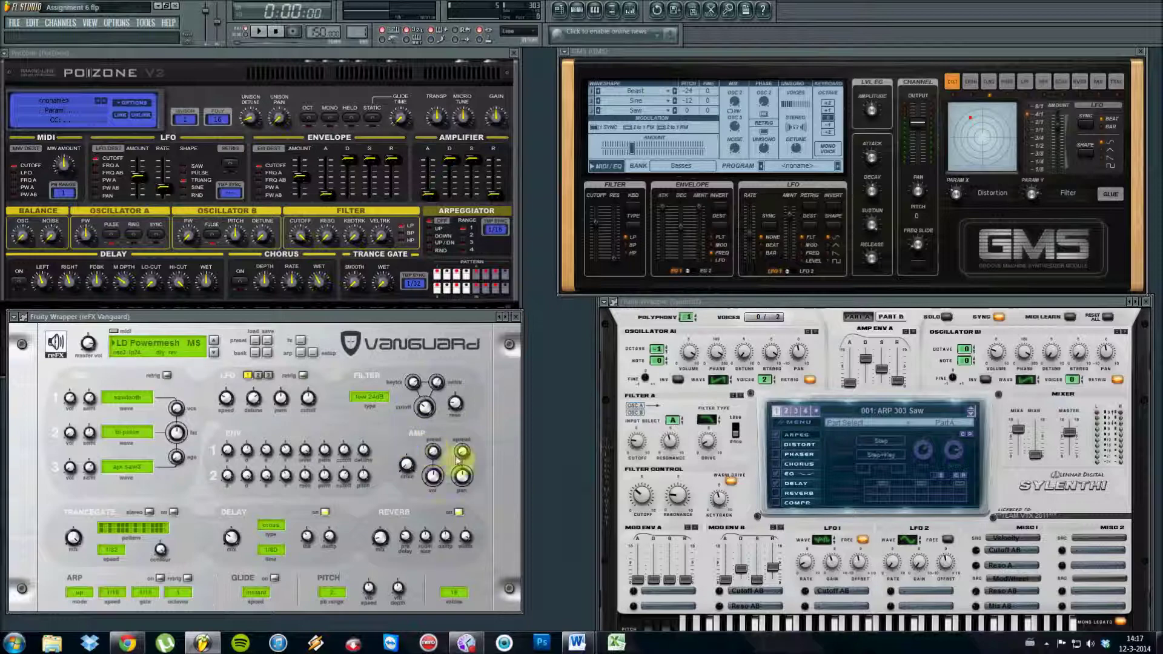
Inspect Vanguard's amp drive setting, then view its LFO pages 2 and 3.
click(406, 463)
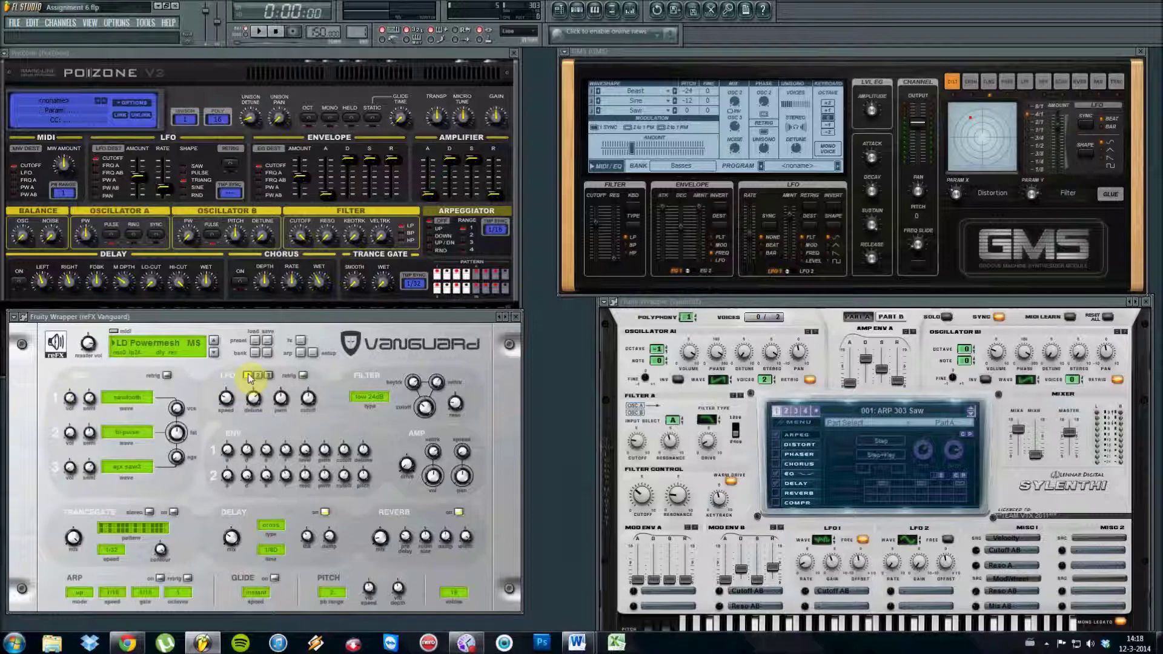
click(260, 377)
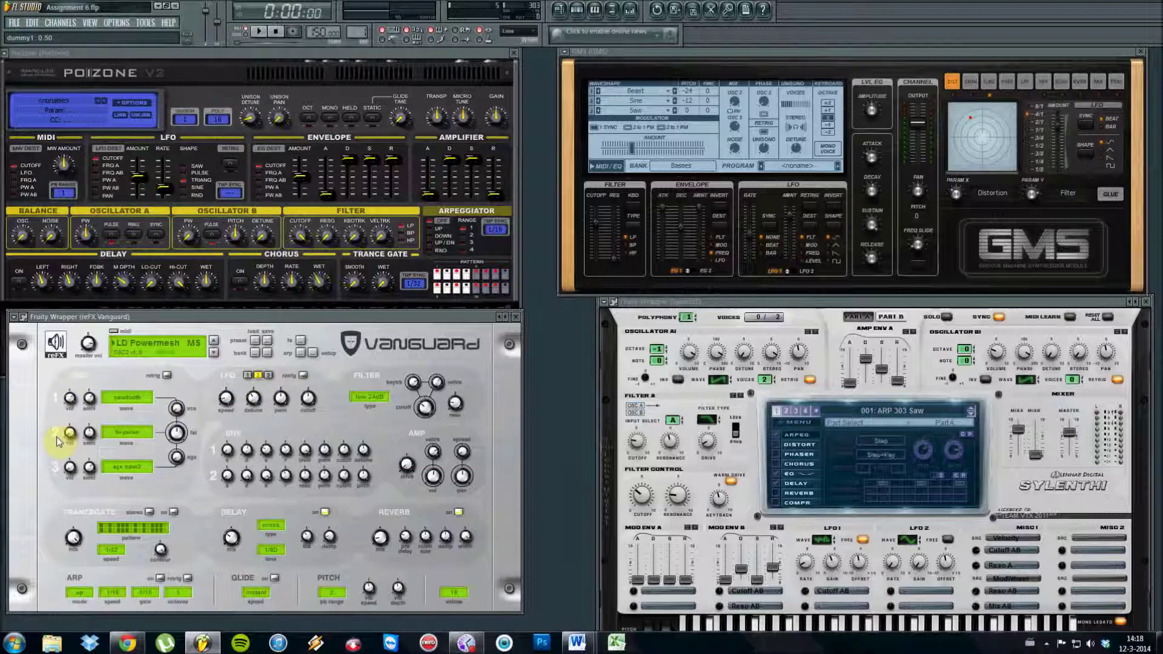
click(268, 375)
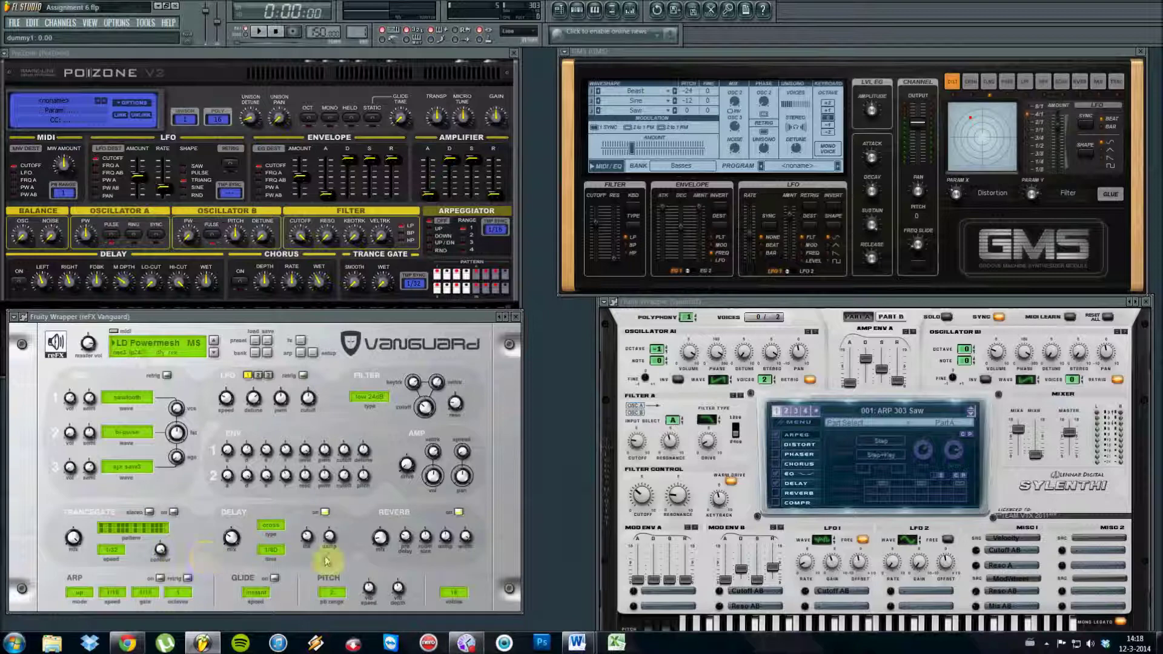
Focus Sylenth1, view its Part B layer, then return to Part A.
click(869, 304)
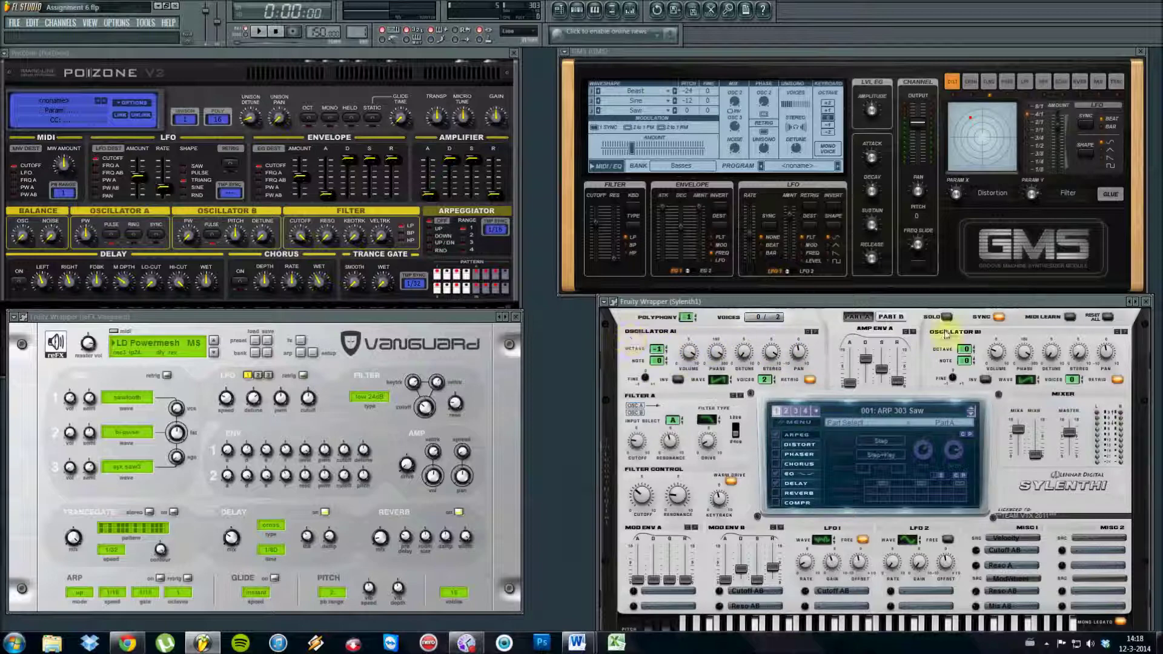
click(892, 318)
click(893, 317)
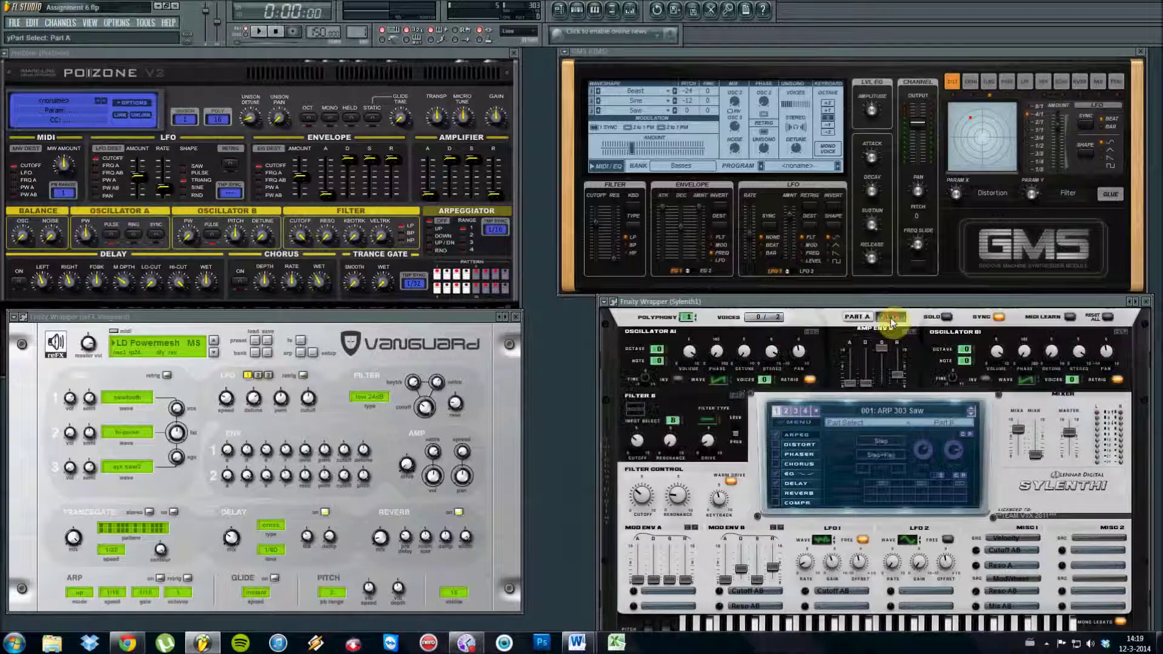
click(868, 320)
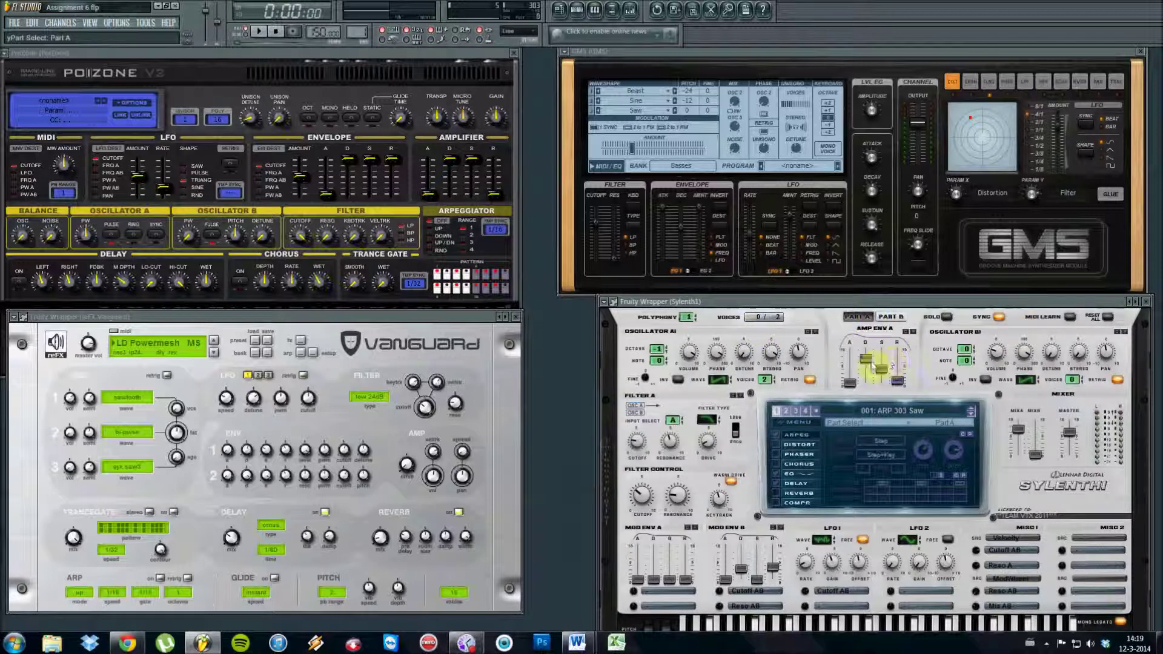